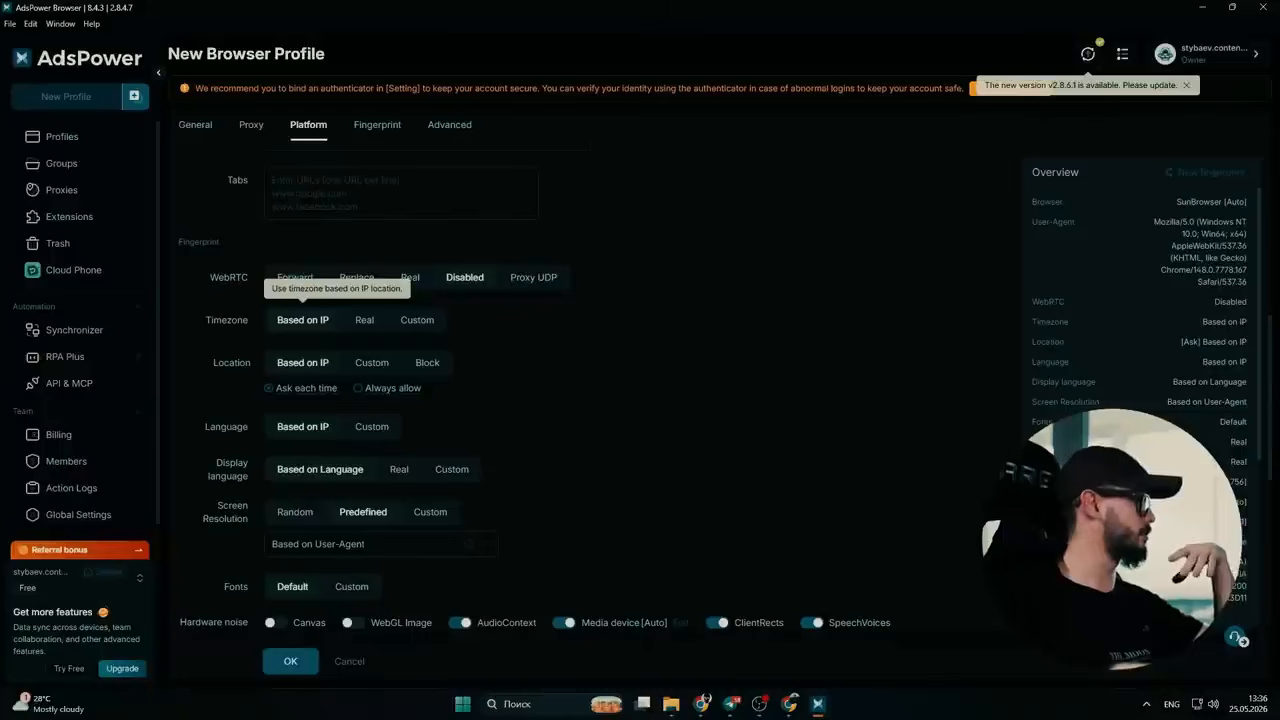
click(364, 319)
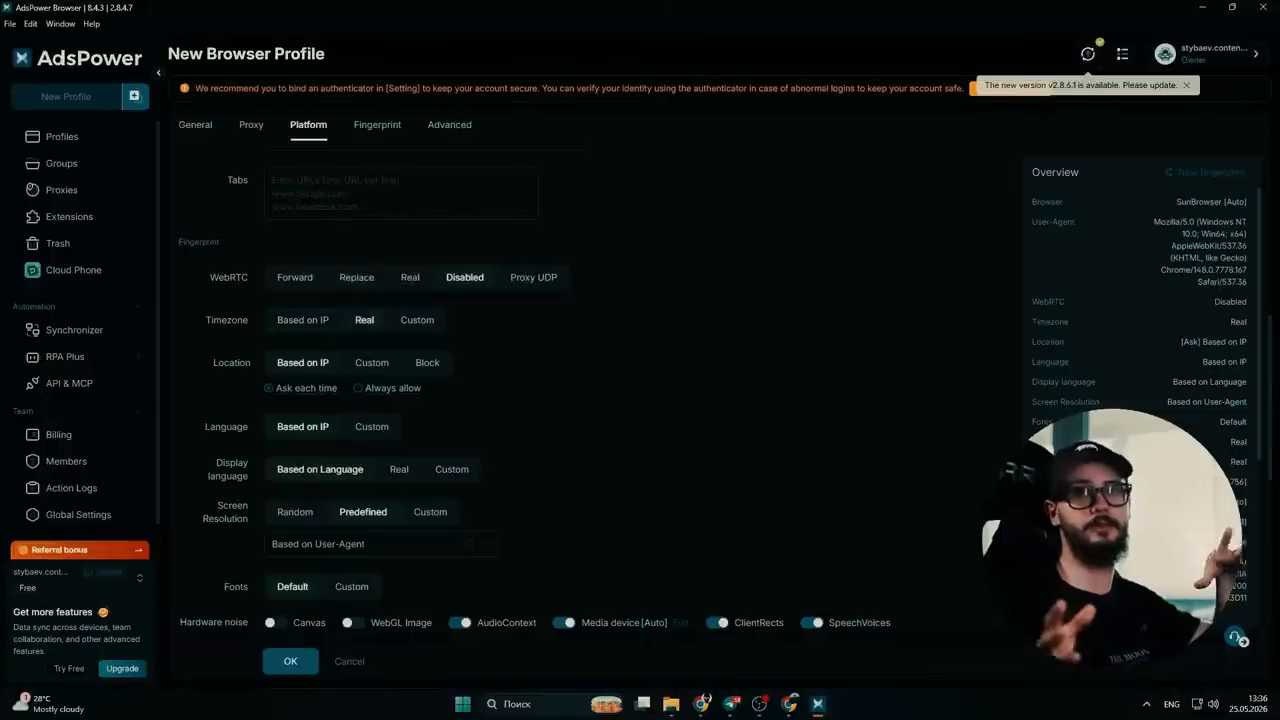
click(417, 319)
click(380, 352)
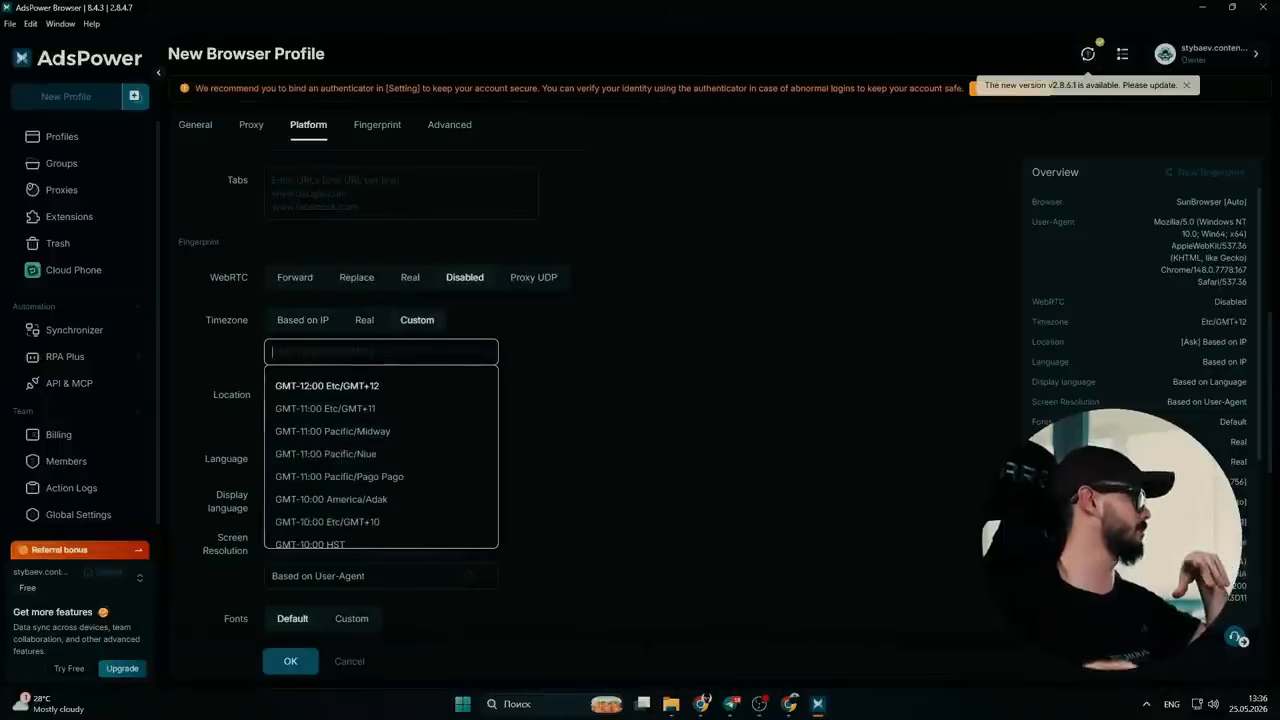
scroll(385, 456, down, 2)
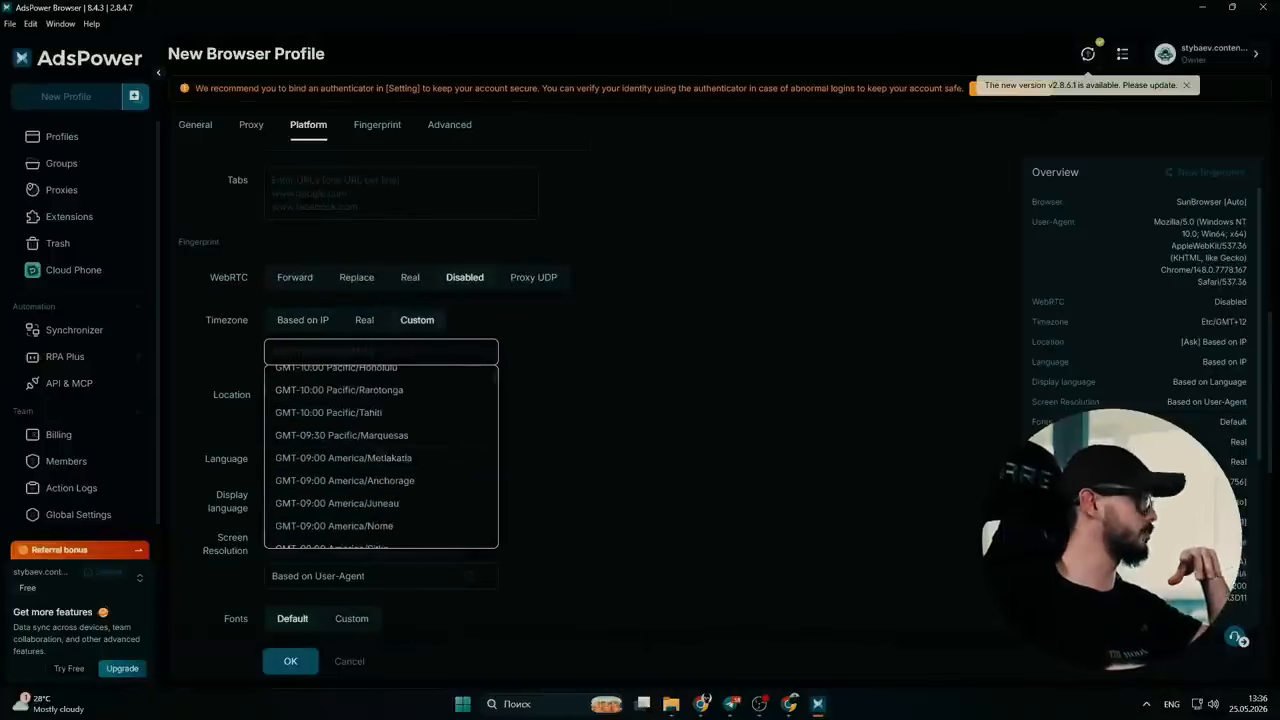
click(364, 319)
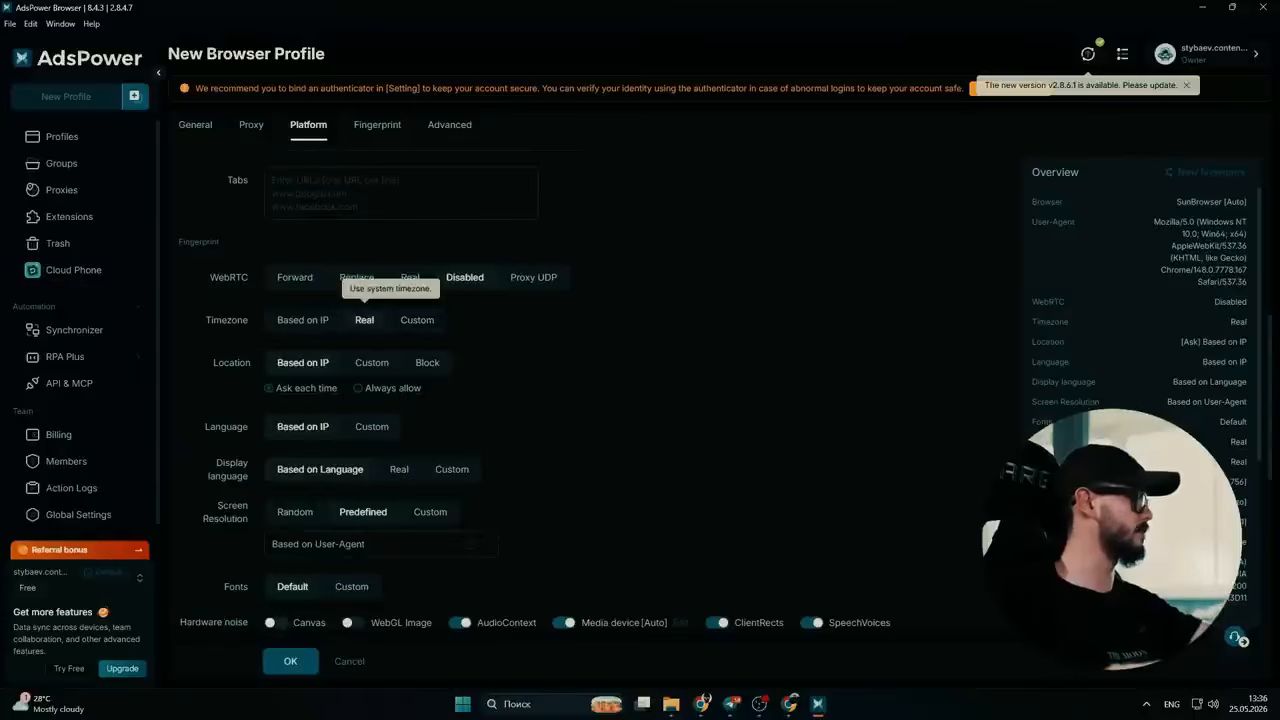
click(302, 319)
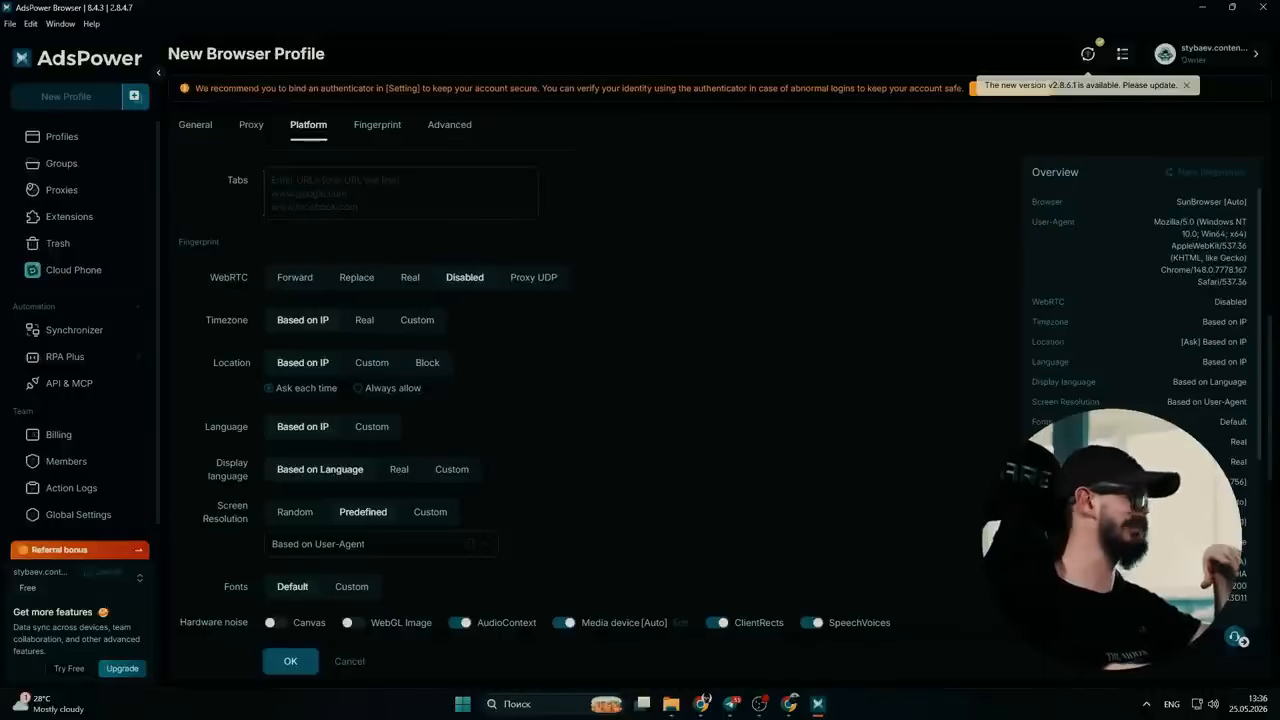
scroll(302, 325, down, 2)
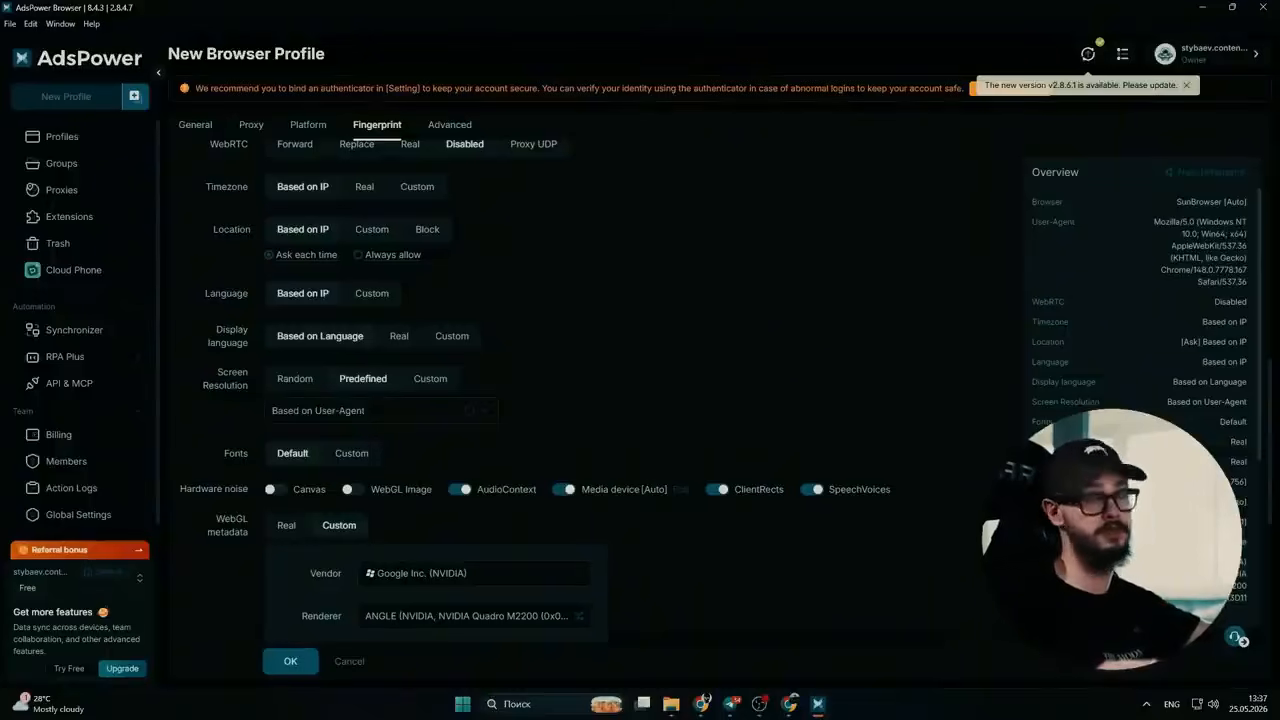
click(452, 336)
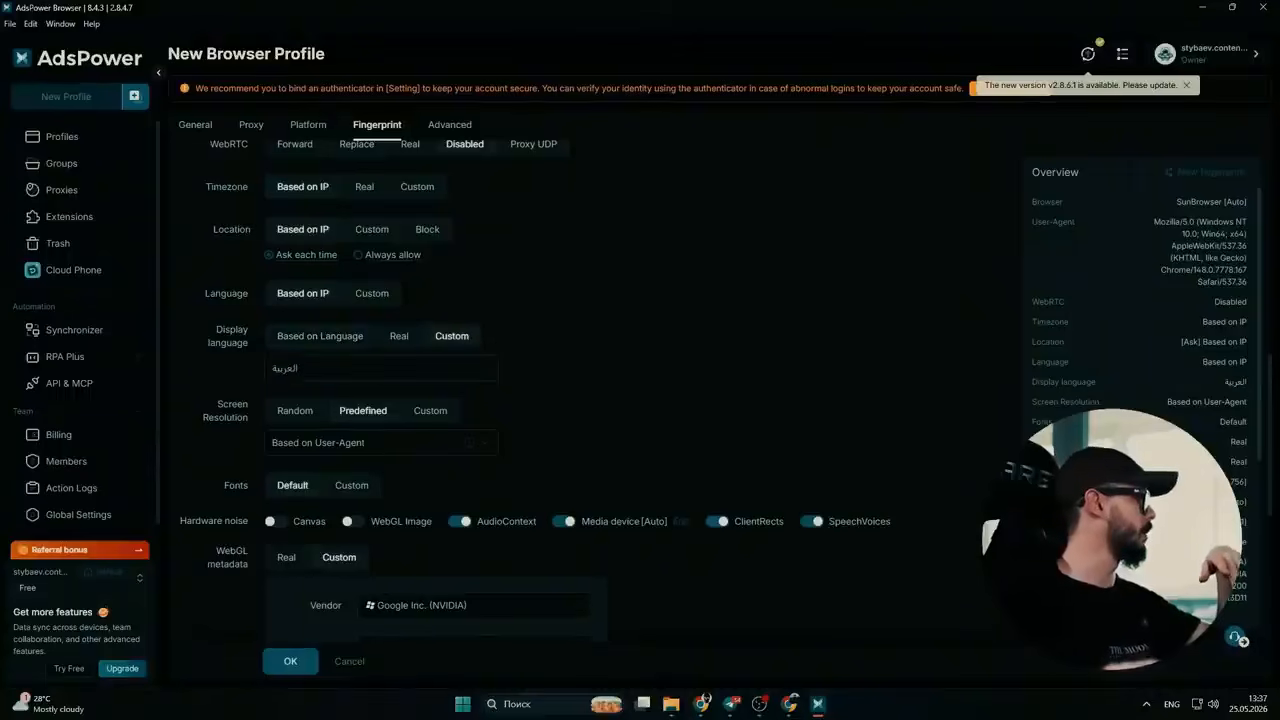
click(320, 336)
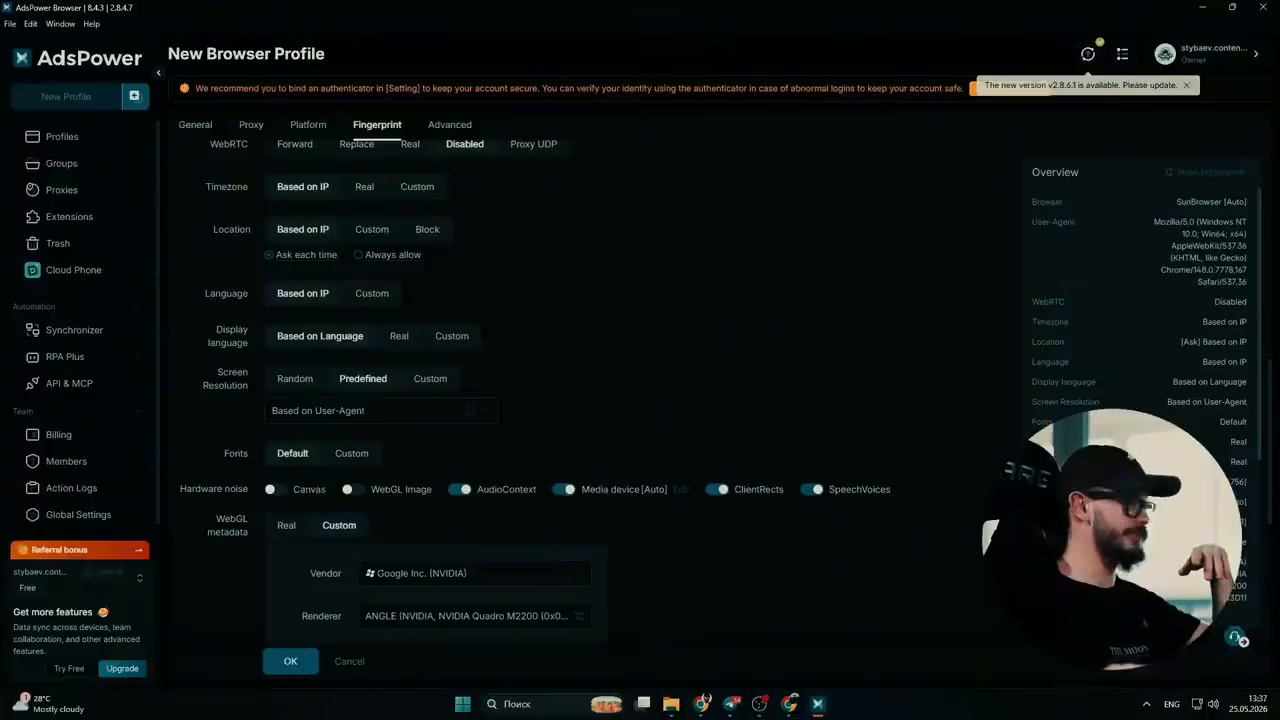
- Set the predefined screen resolution of the new profile's fingerprint to 1920 x 1080
click(381, 411)
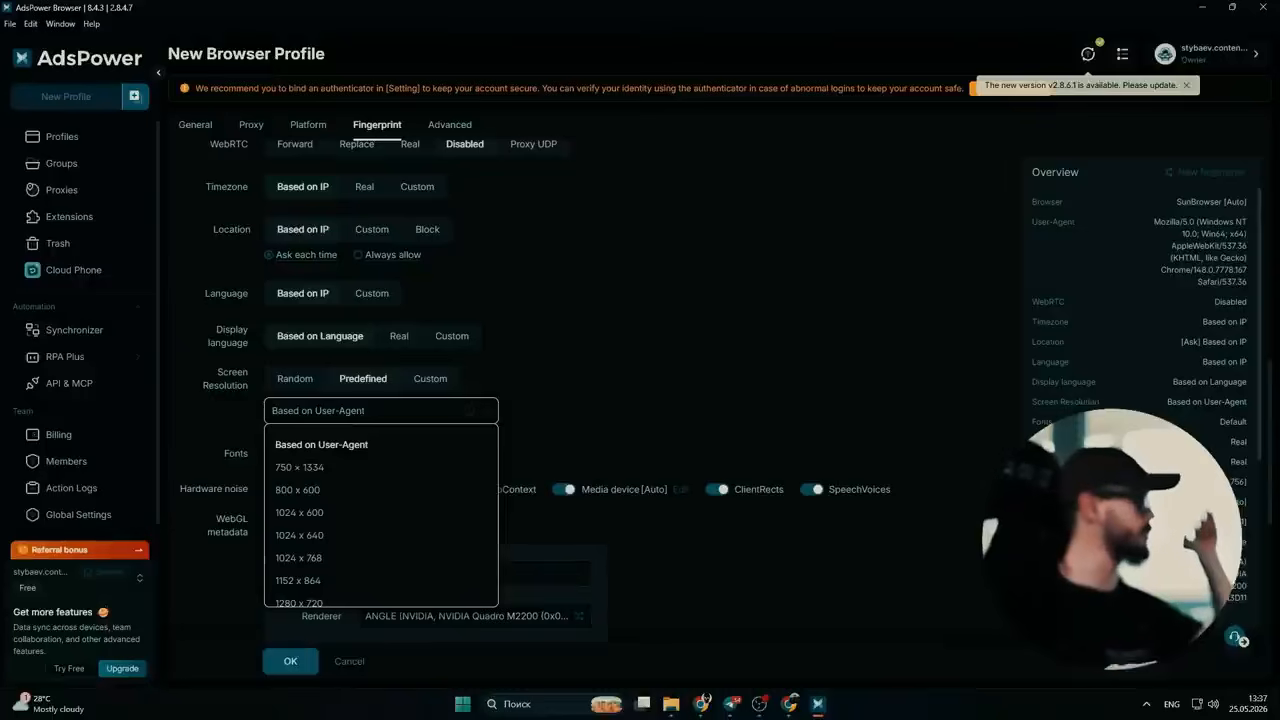
scroll(380, 515, down, 5)
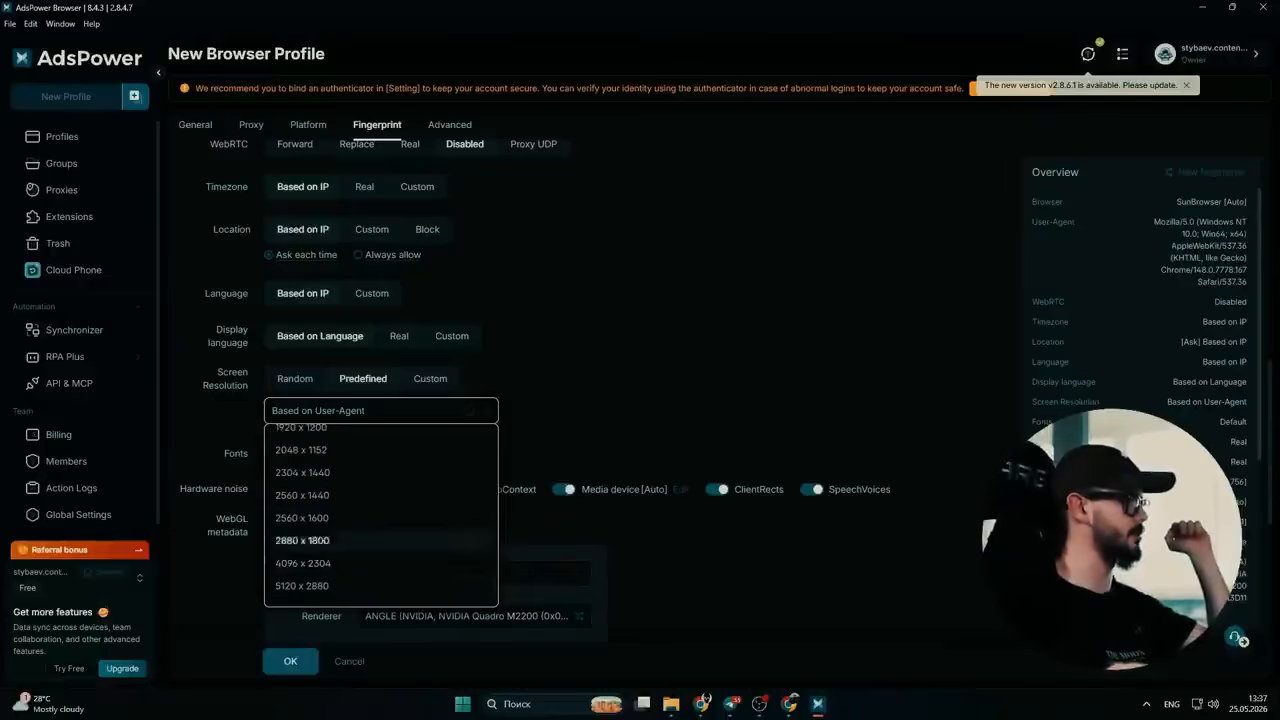
scroll(380, 524, down, 2)
click(380, 411)
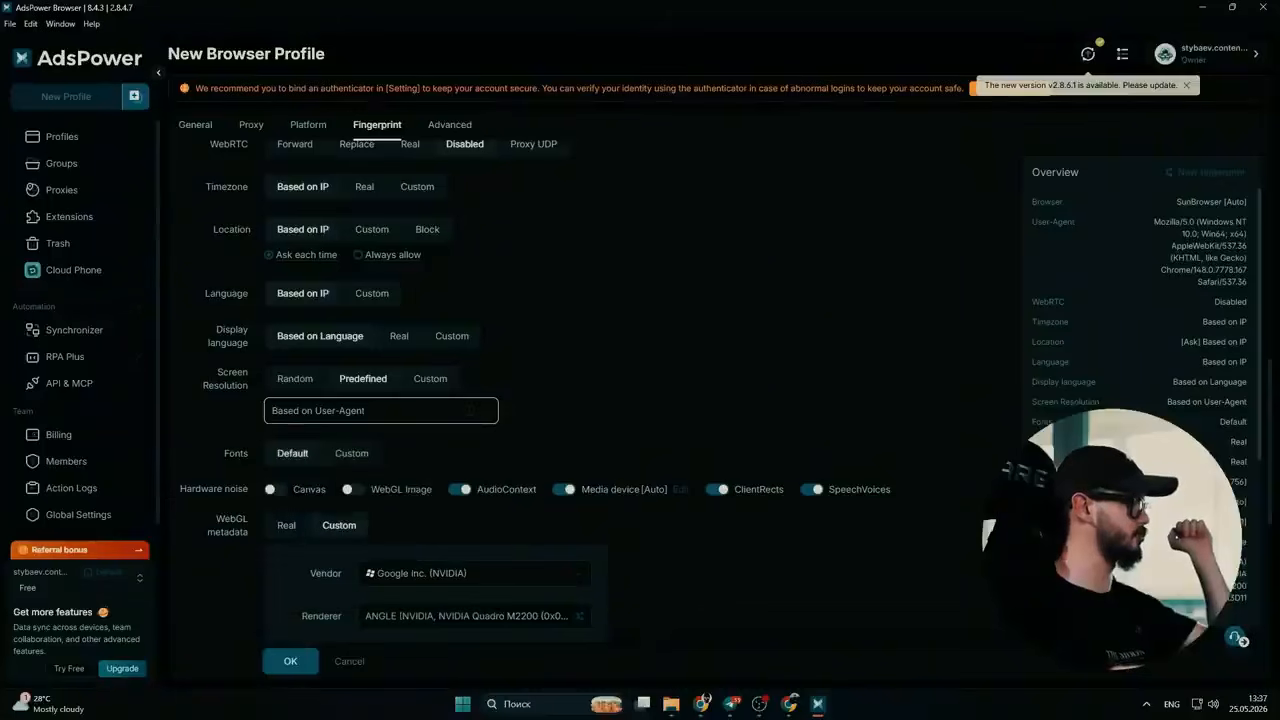
click(380, 411)
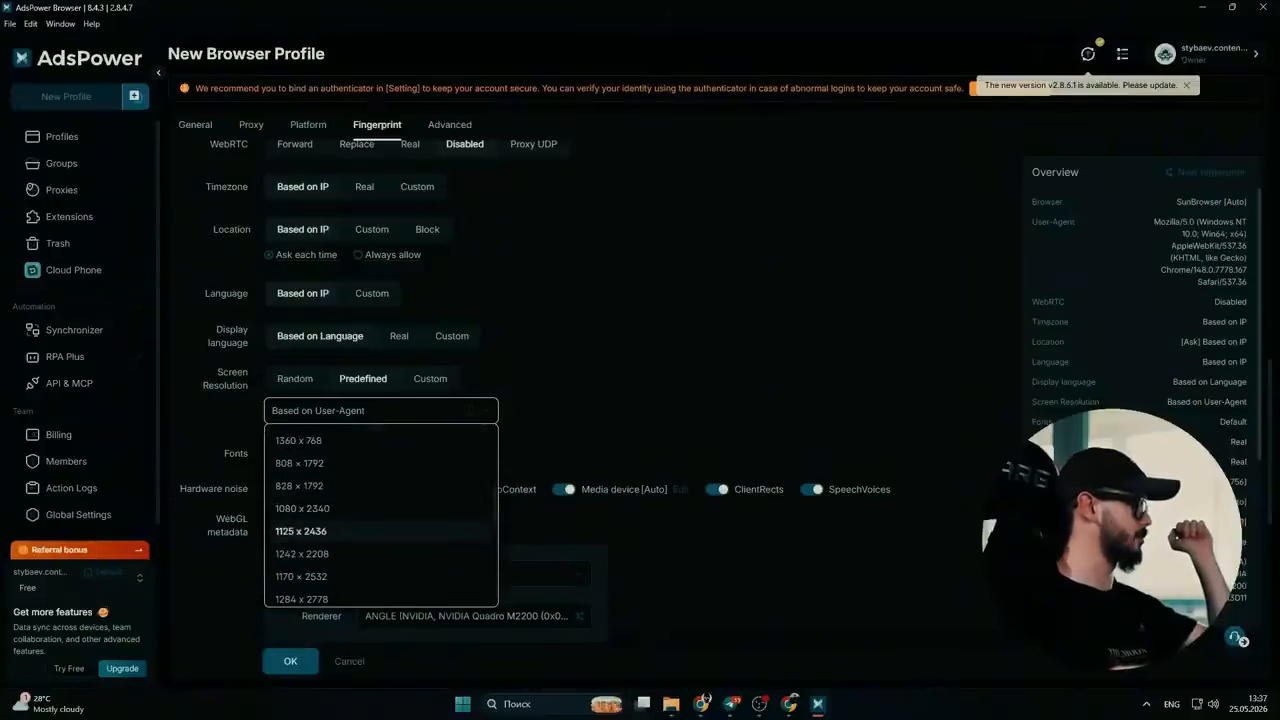
scroll(380, 531, down, 3)
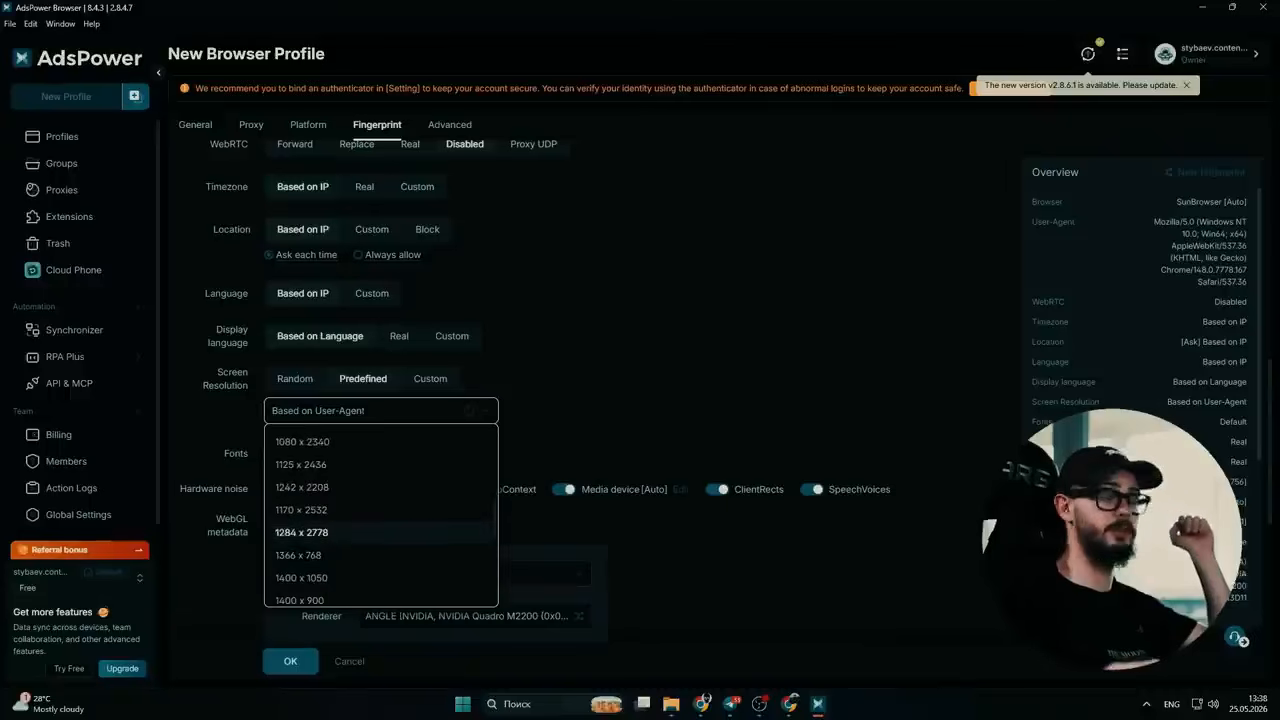
scroll(380, 531, down, 3)
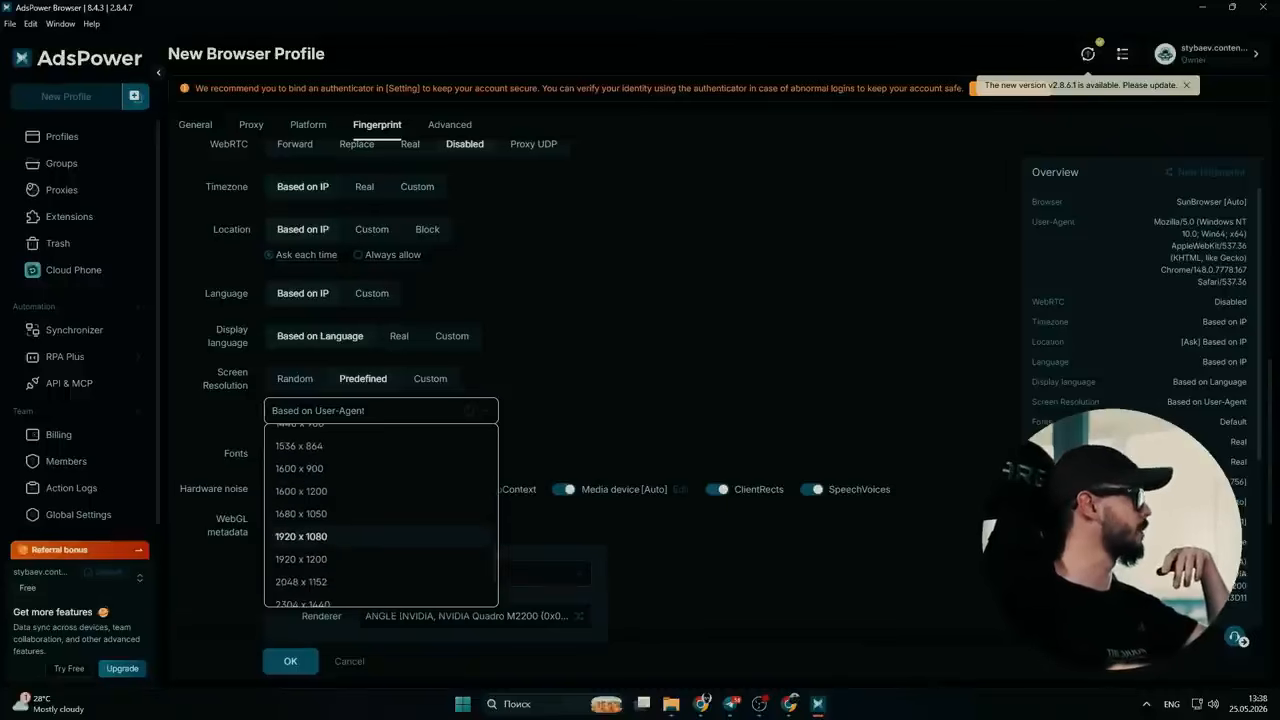
click(320, 536)
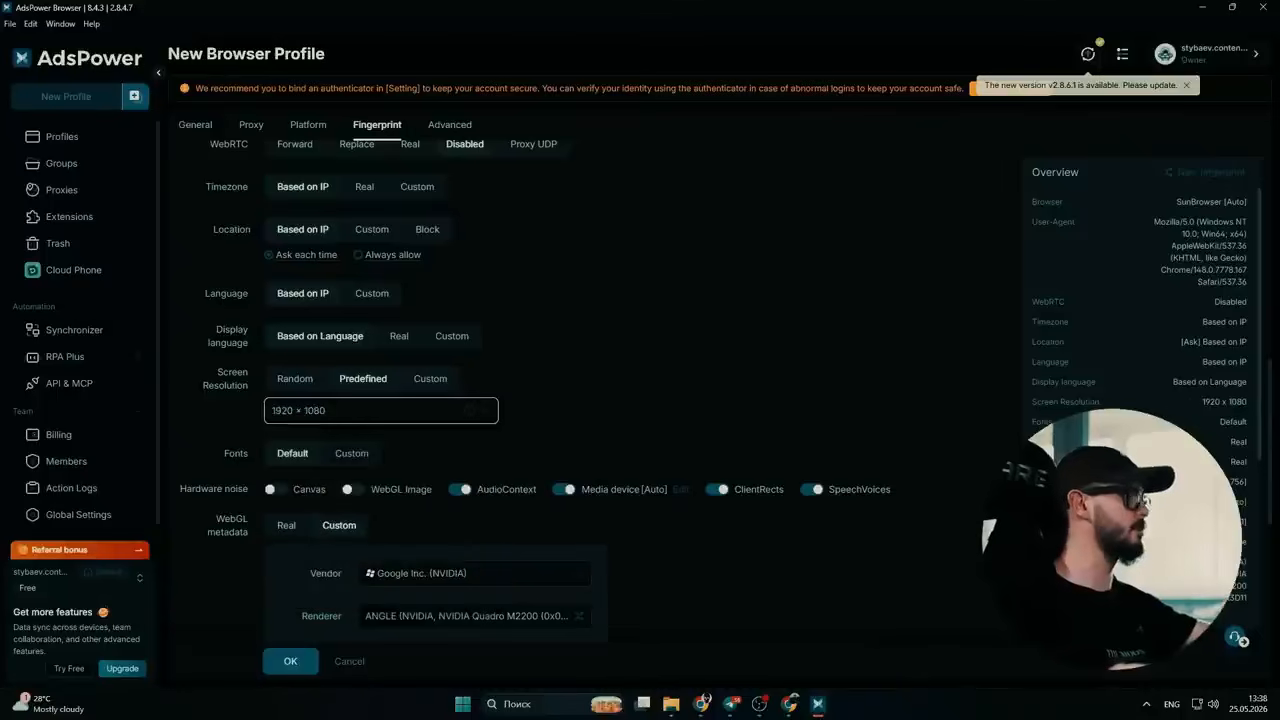
- Choose Google Inc. (NVIDIA) as the WebGL vendor and randomize the renderer to an NVIDIA GeForce GTX 1660
scroll(590, 400, down, 2)
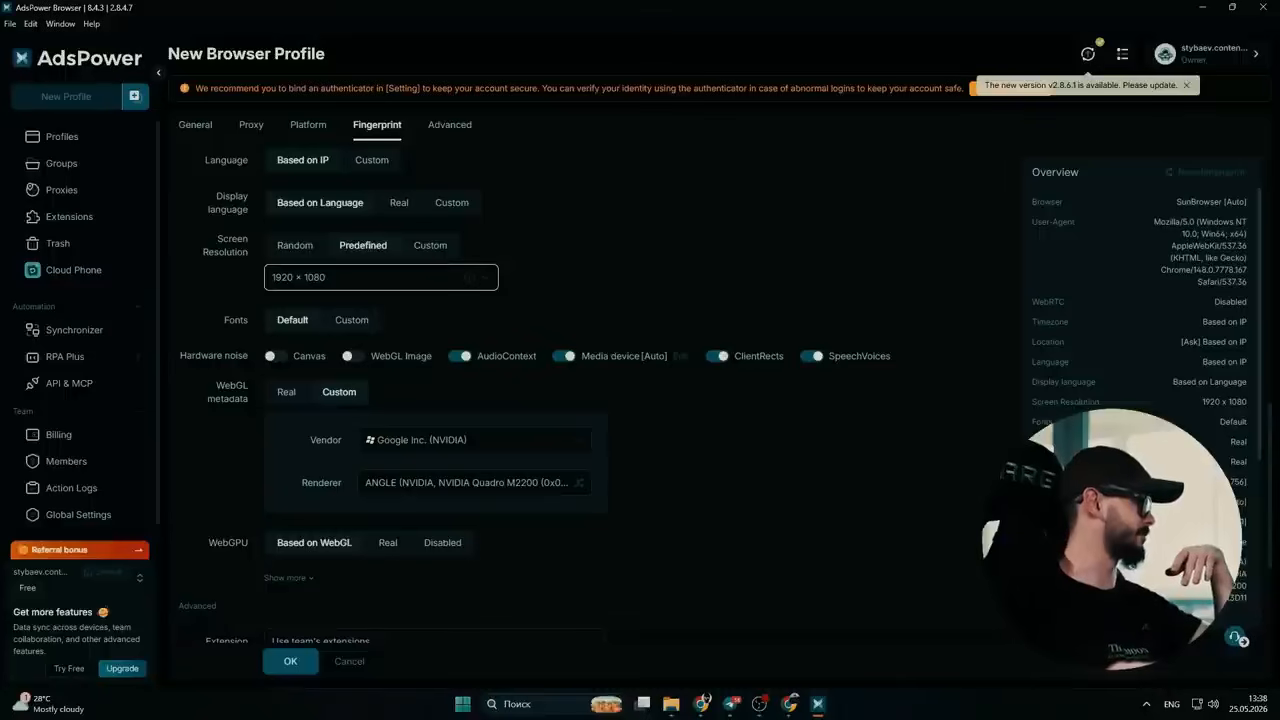
click(474, 440)
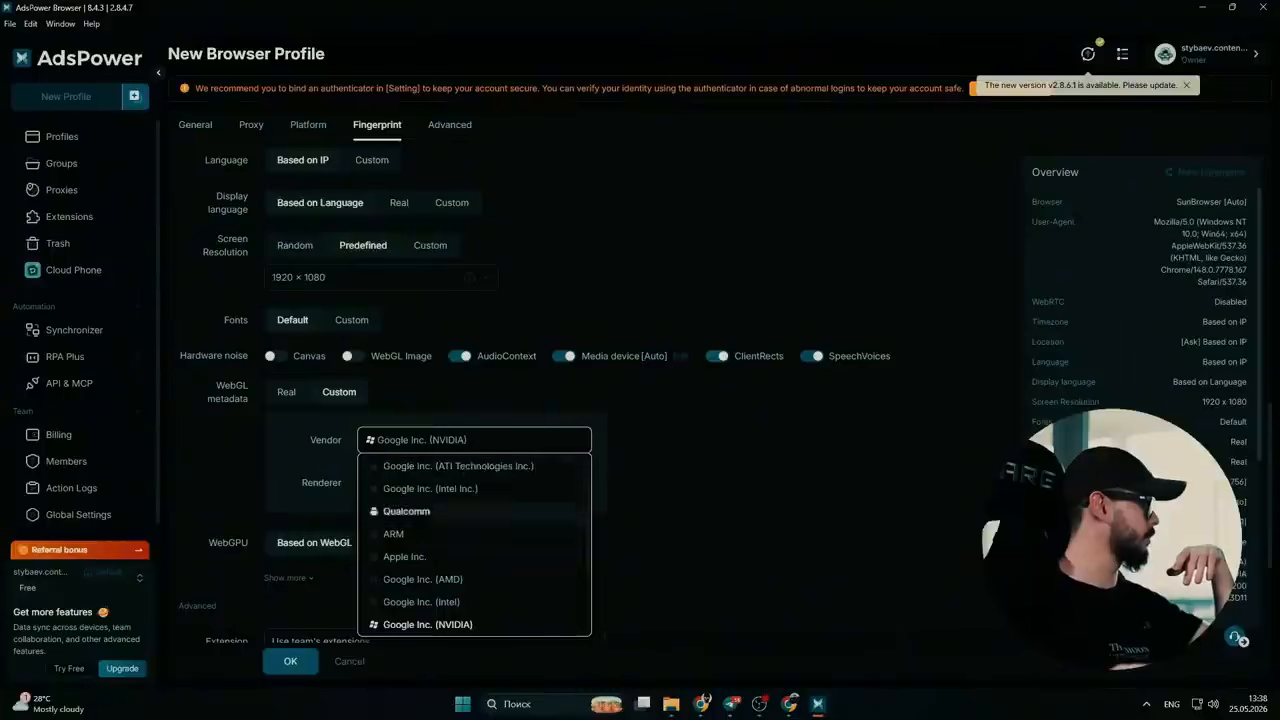
scroll(430, 515, down, 2)
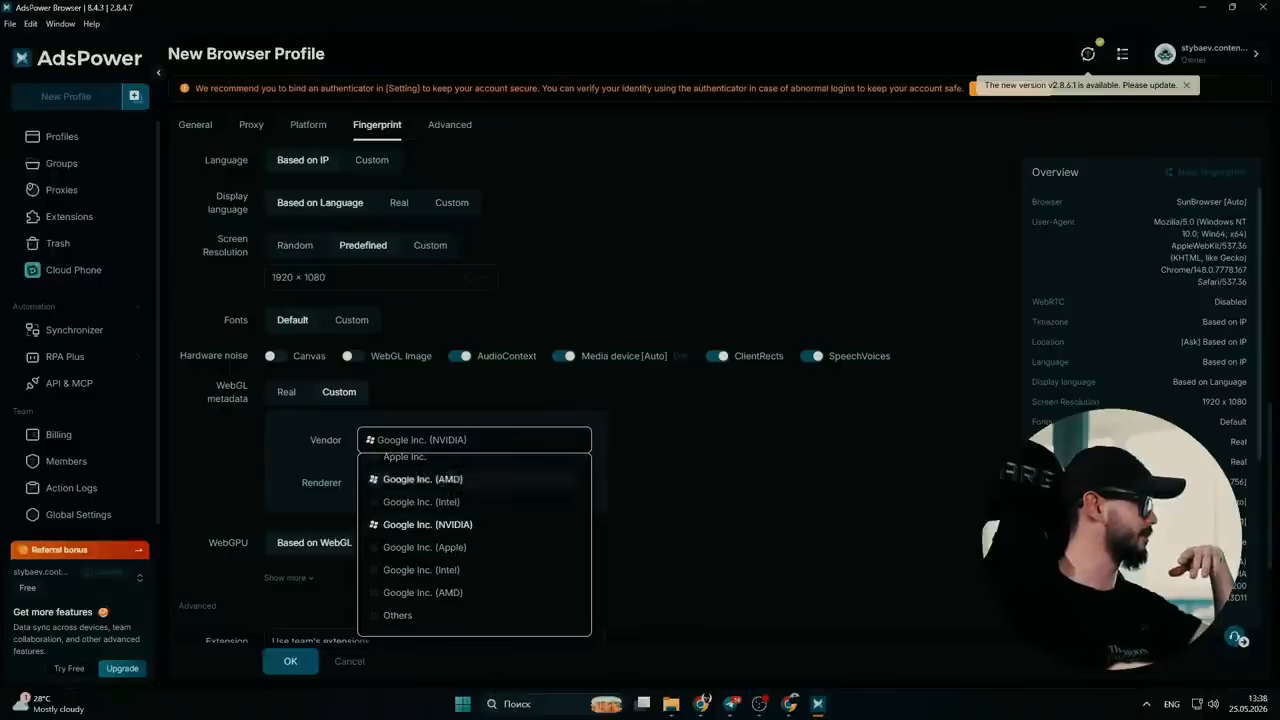
click(428, 525)
click(474, 483)
click(580, 483)
click(580, 483)
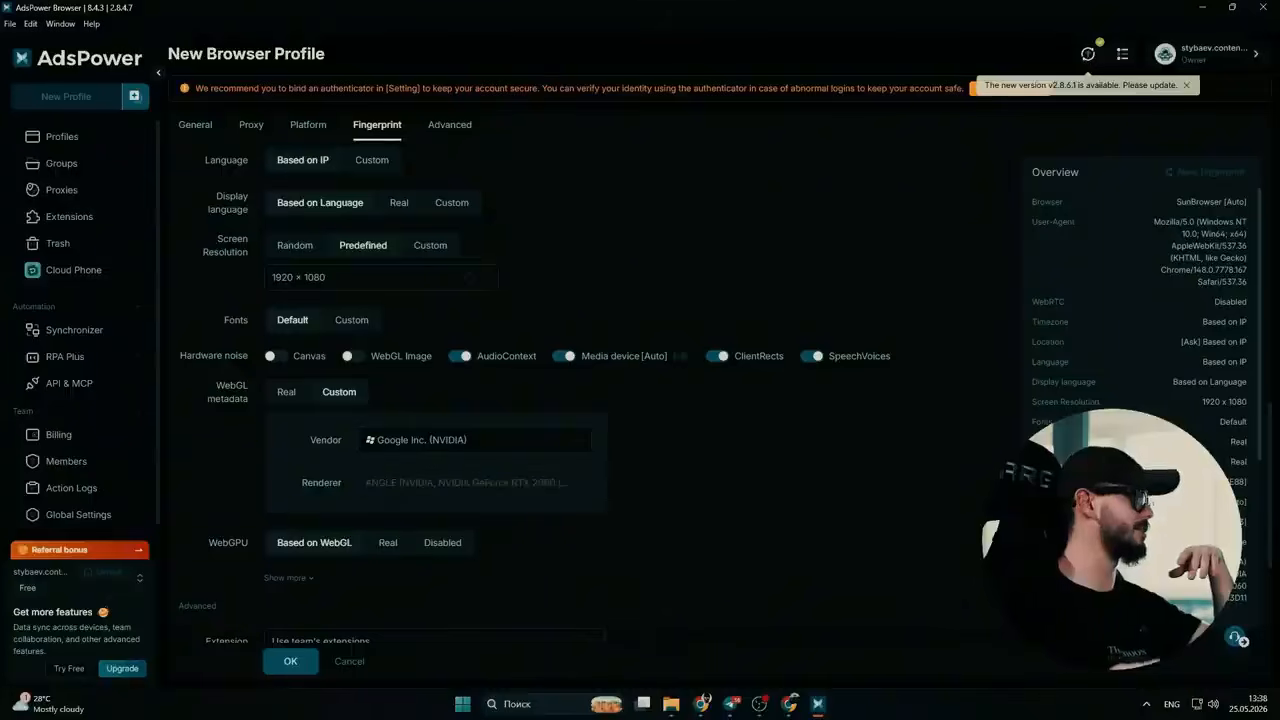
click(470, 440)
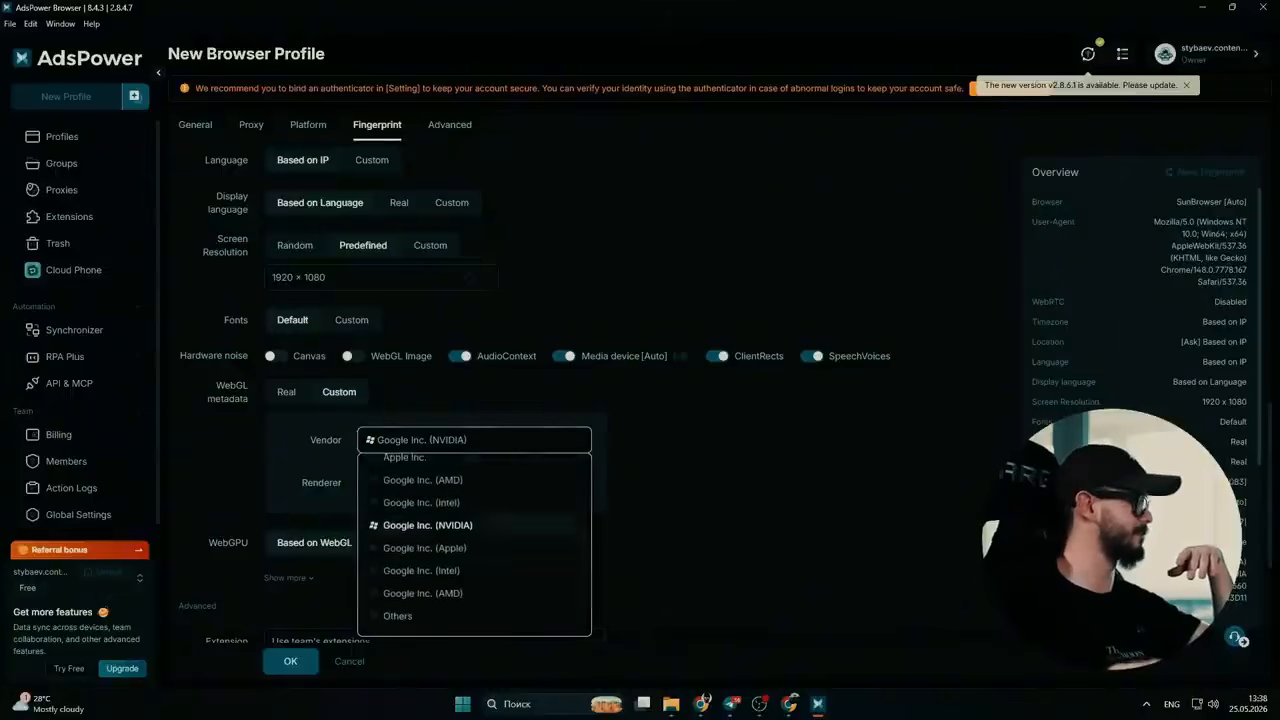
click(700, 460)
scroll(700, 460, down, 2)
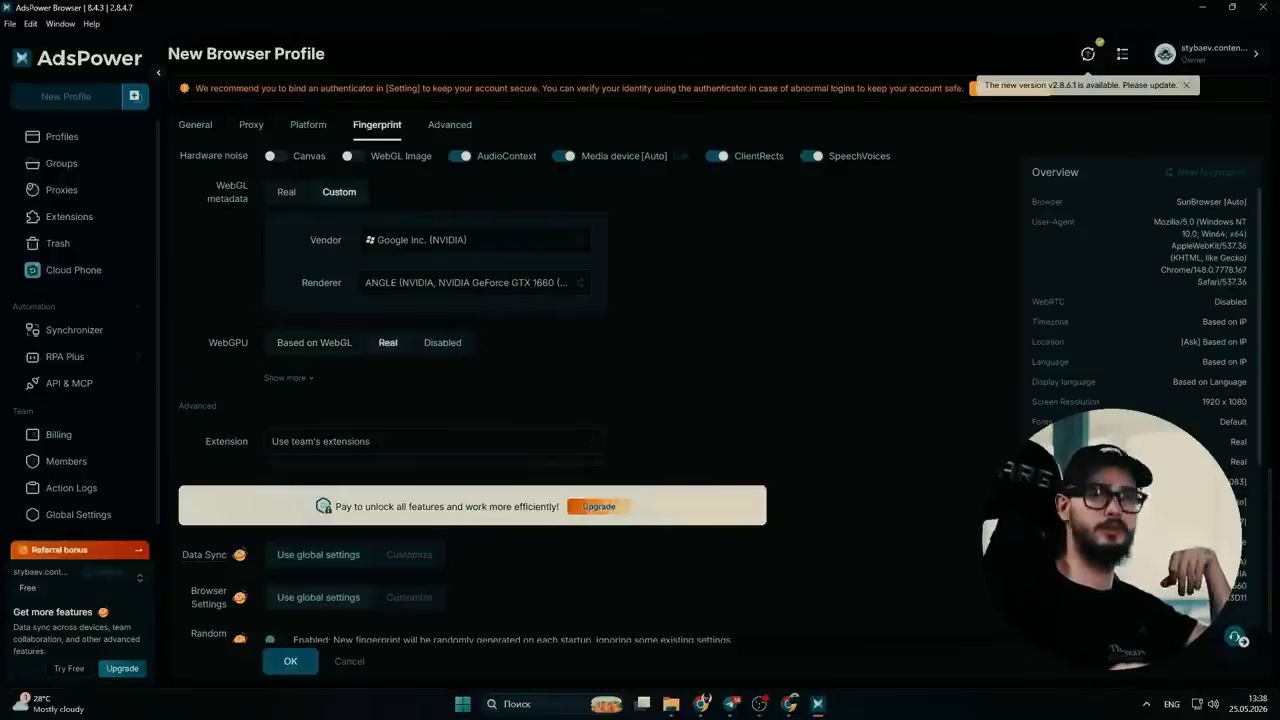
- Keep the extension option on Use team's extensions and save the new browser profile
scroll(589, 382, down, 1)
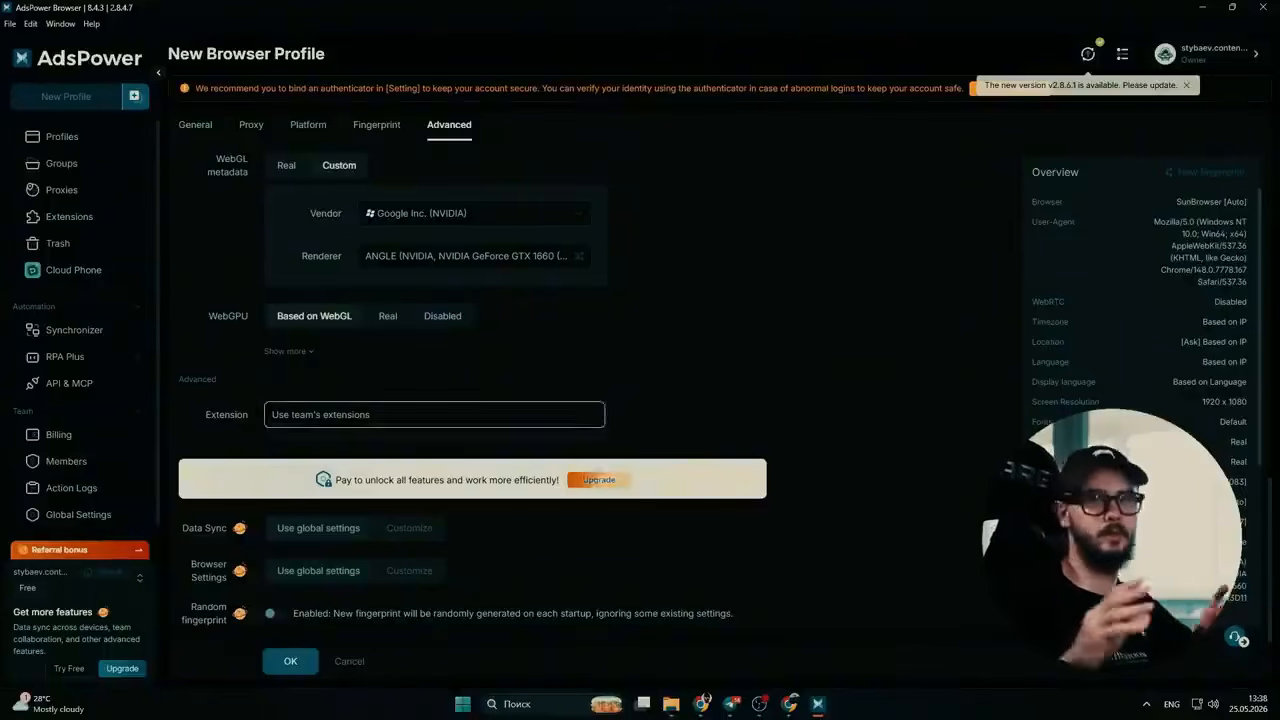
click(434, 414)
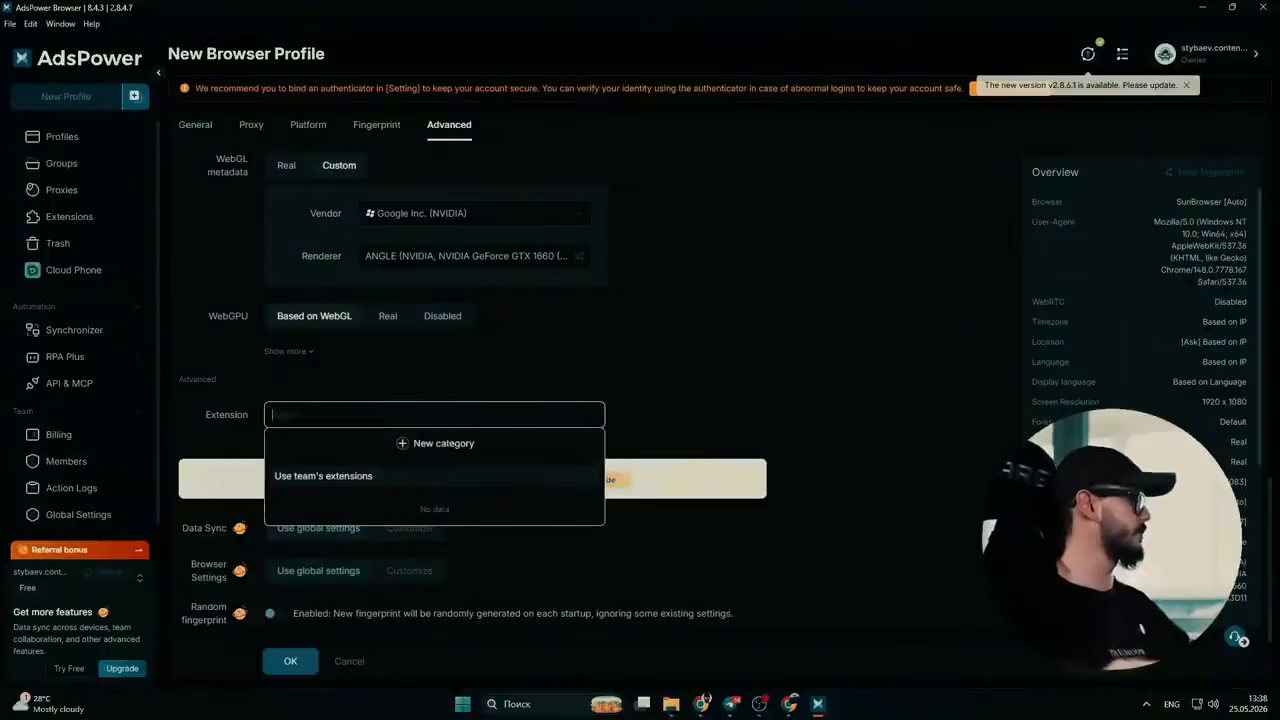
click(290, 661)
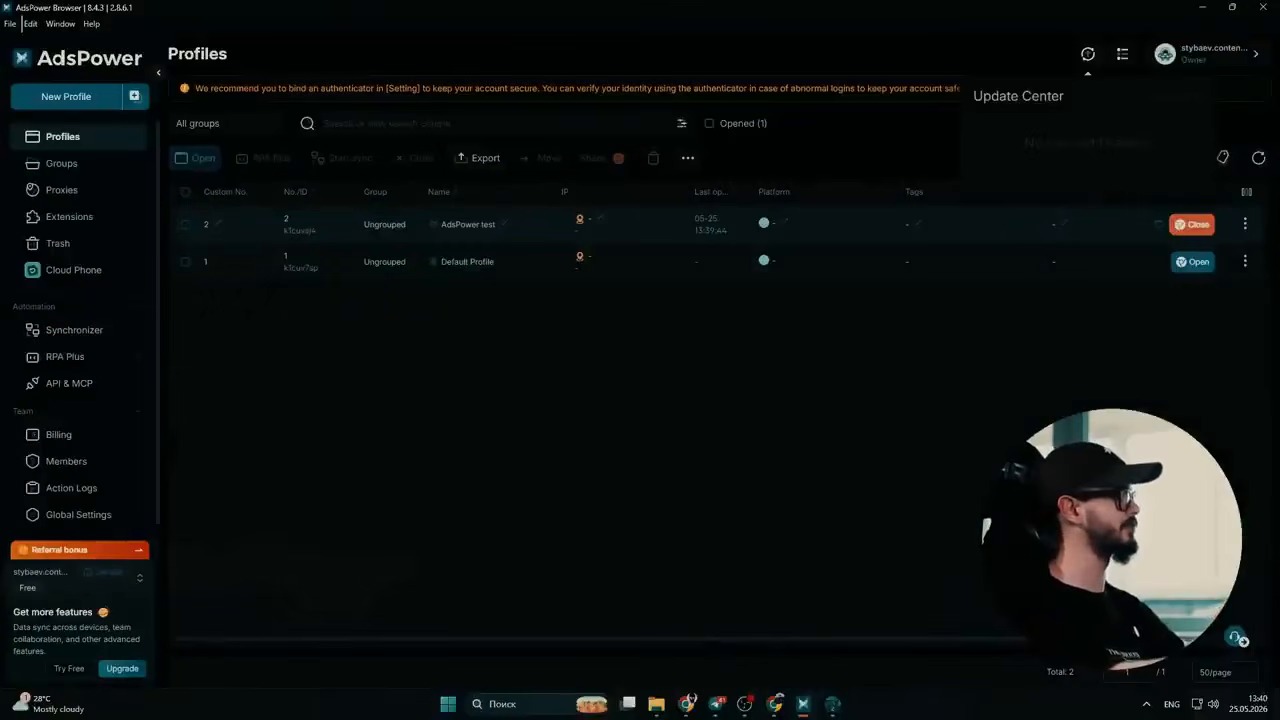
- Open the proxy settings of the AdsPower test profile and bring up the custom proxy type choices
click(600, 217)
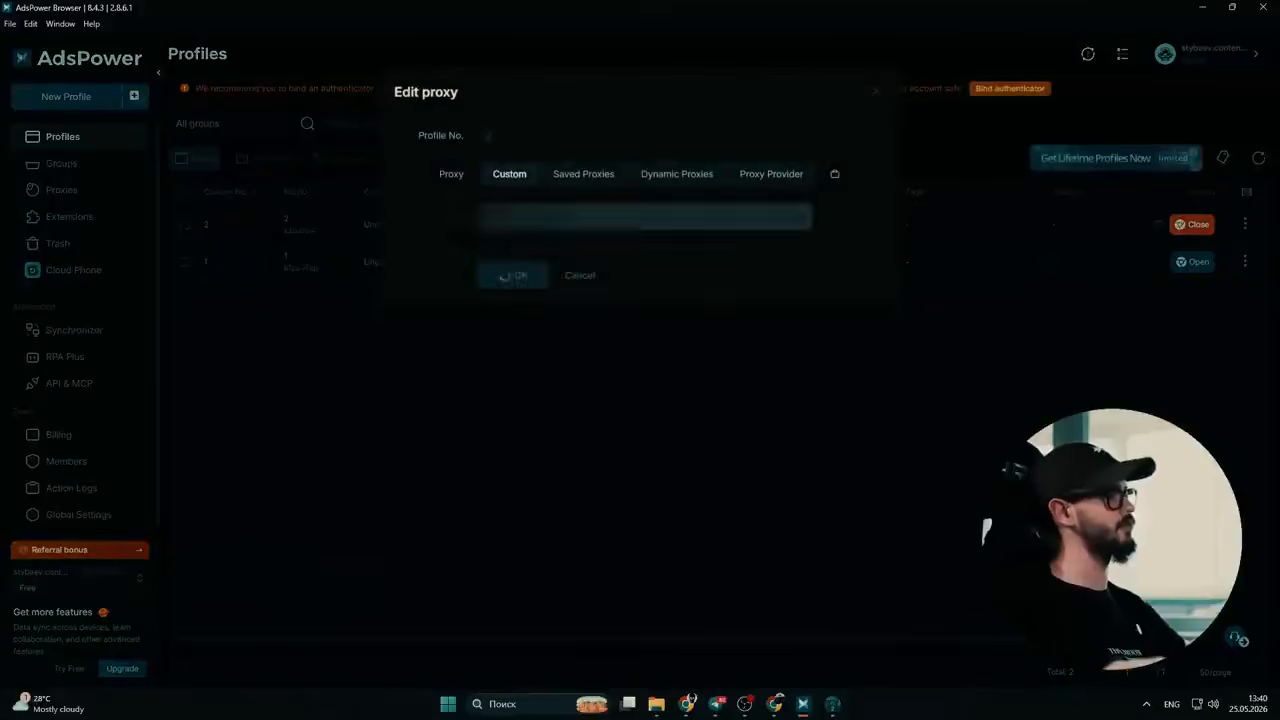
click(596, 216)
click(684, 249)
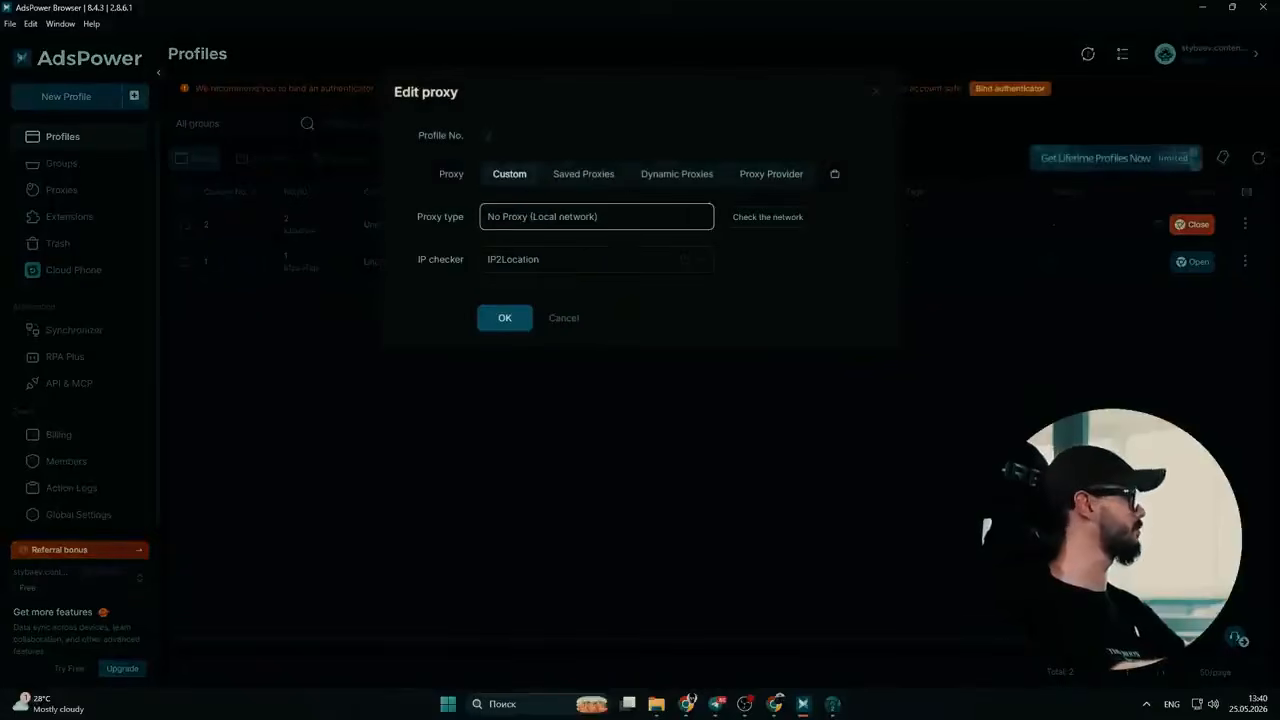